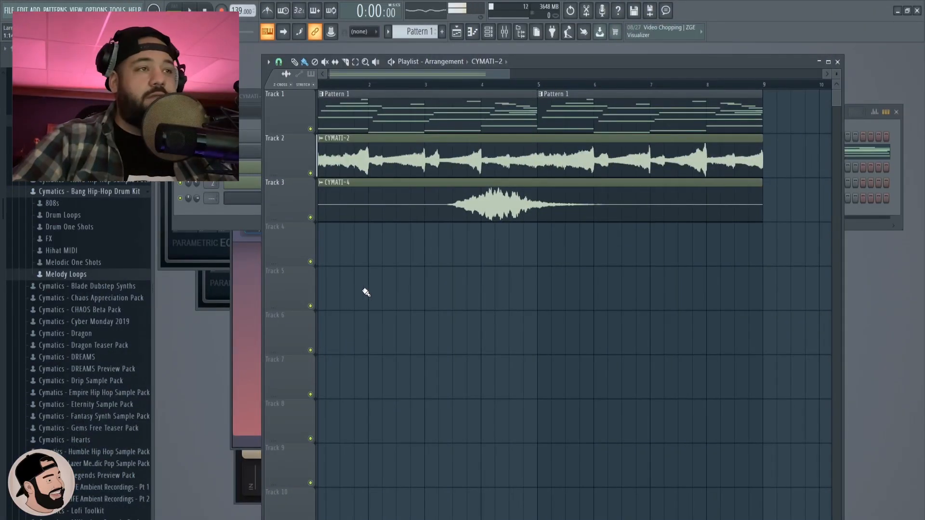
- Play back the arrangement of the melody pattern and the two audio loops in the playlist
{"action": "scroll", "coordinate": [361, 294], "scroll_direction": "down", "scroll_amount": 1}
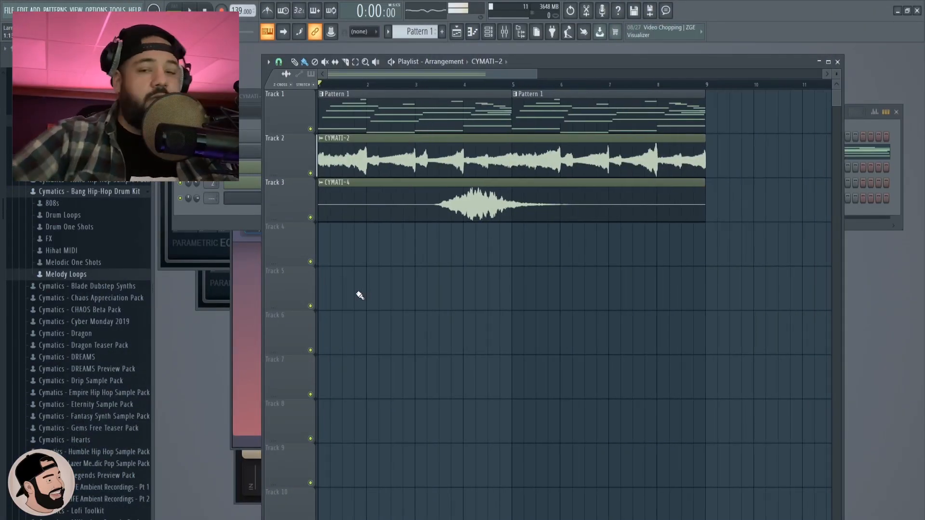
{"action": "key", "text": "space"}
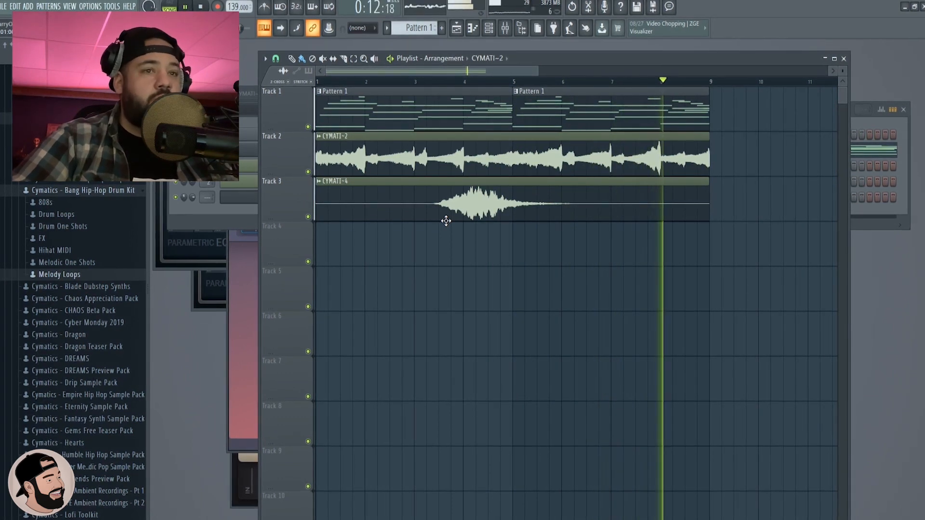
{"action": "key", "text": "space"}
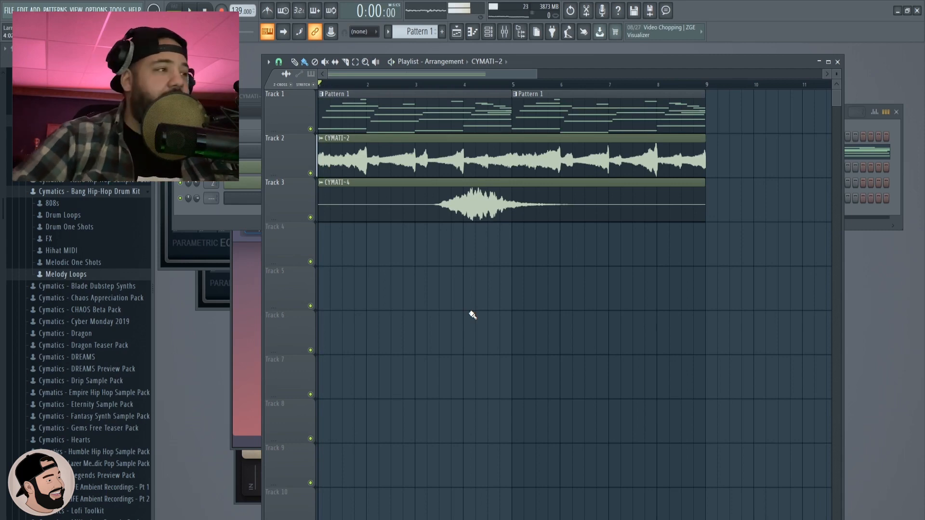
- Open the Captain Beat plugin from the channel rack and dismiss its export tutorial
{"action": "left_click", "coordinate": [203, 222]}
{"action": "left_click", "coordinate": [274, 200]}
{"action": "left_click", "coordinate": [274, 199]}
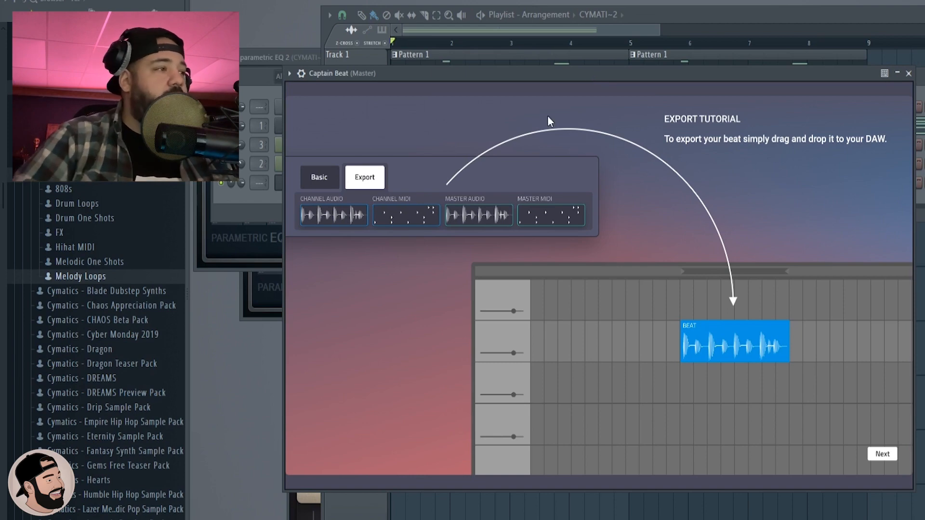
{"action": "left_click", "coordinate": [882, 453]}
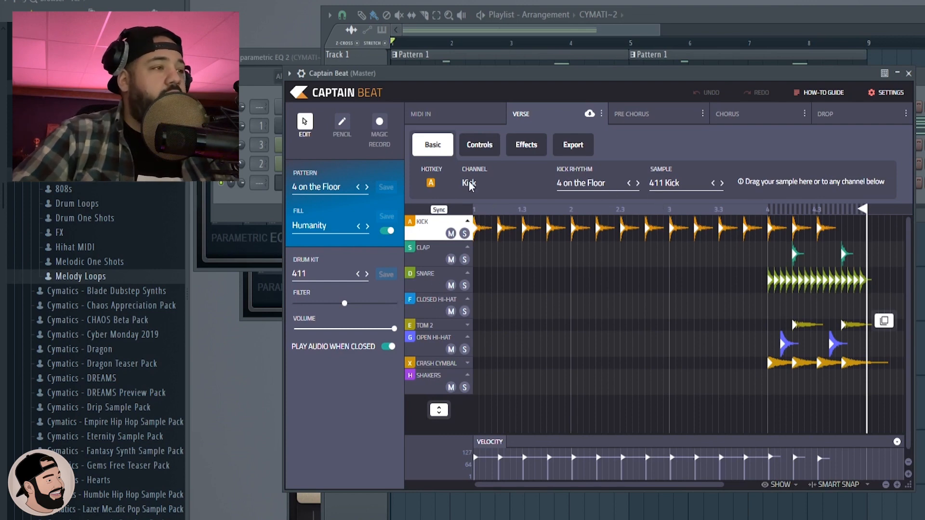
- Browse the kick rhythm library, collapsing Electronic Music and expanding the Trap category of the official bank
{"action": "left_click", "coordinate": [589, 187]}
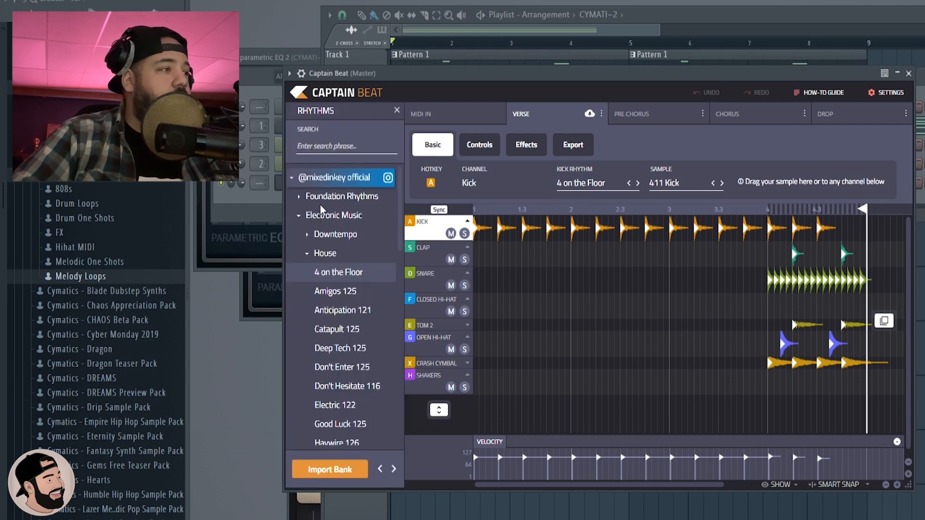
{"action": "scroll", "coordinate": [311, 226], "scroll_direction": "down", "scroll_amount": 1}
{"action": "scroll", "coordinate": [311, 233], "scroll_direction": "up", "scroll_amount": 1}
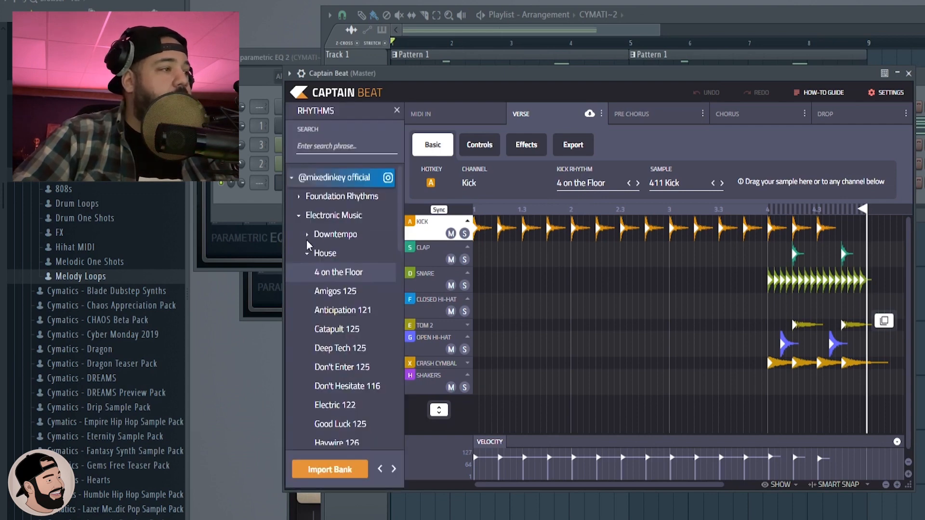
{"action": "left_click", "coordinate": [299, 216]}
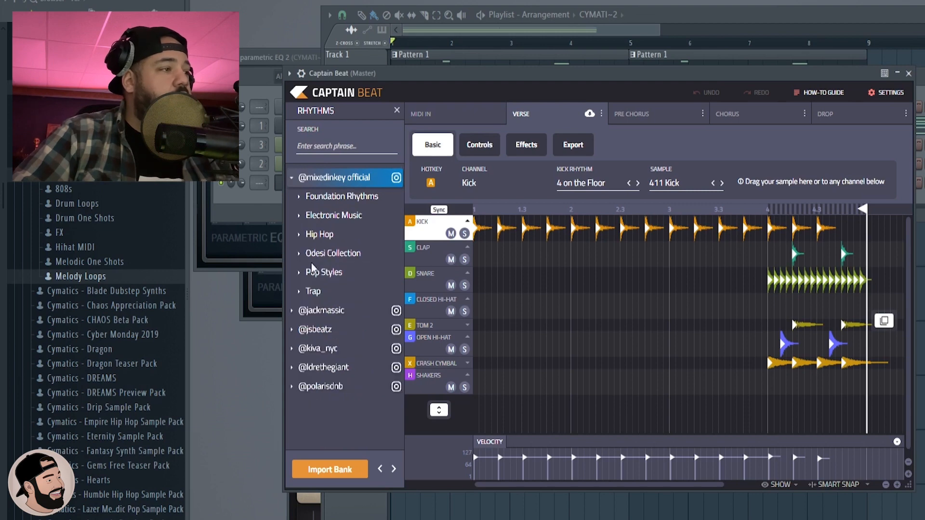
{"action": "left_click", "coordinate": [299, 292]}
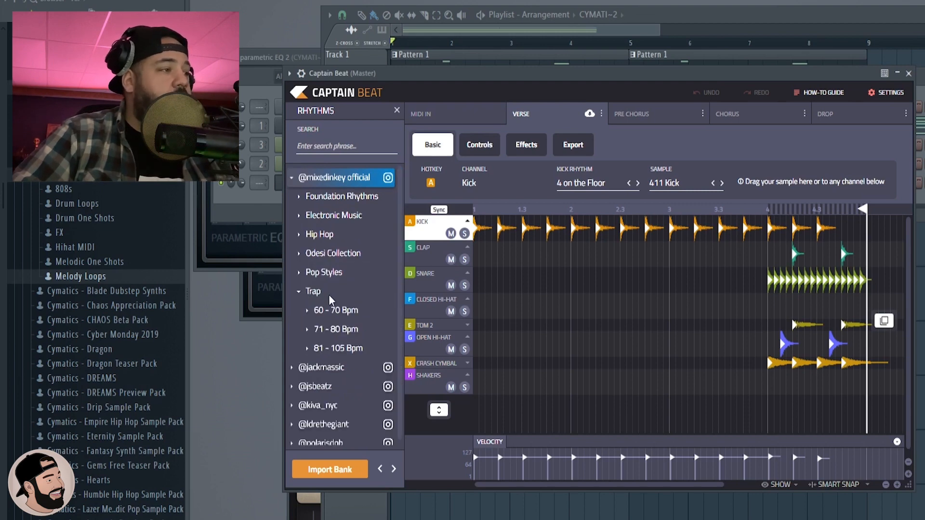
{"action": "scroll", "coordinate": [330, 301], "scroll_direction": "down", "scroll_amount": 1}
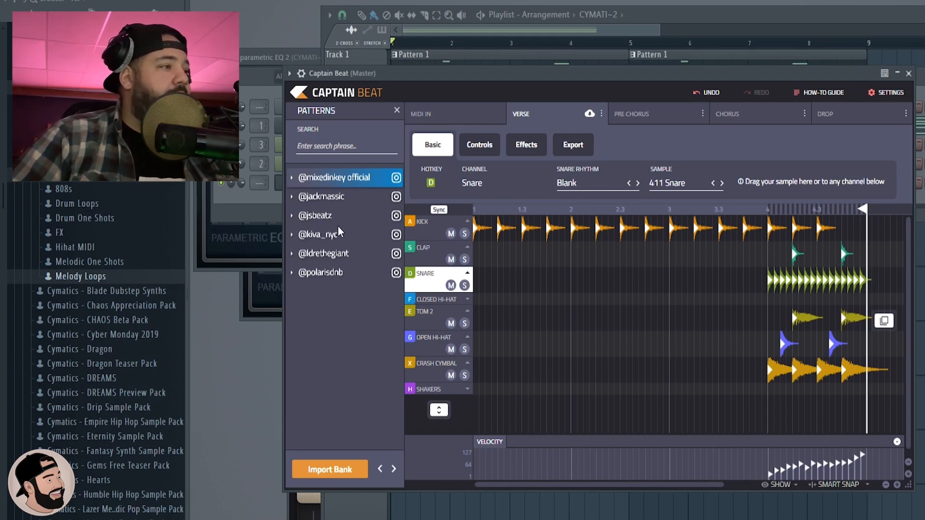
{"action": "left_click", "coordinate": [322, 255]}
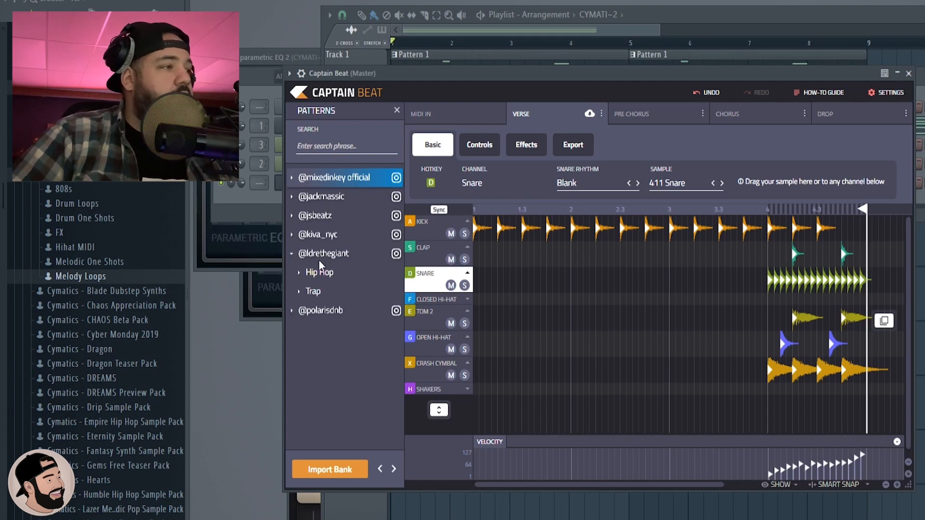
{"action": "left_click", "coordinate": [313, 291]}
{"action": "scroll", "coordinate": [327, 276], "scroll_direction": "down", "scroll_amount": 2}
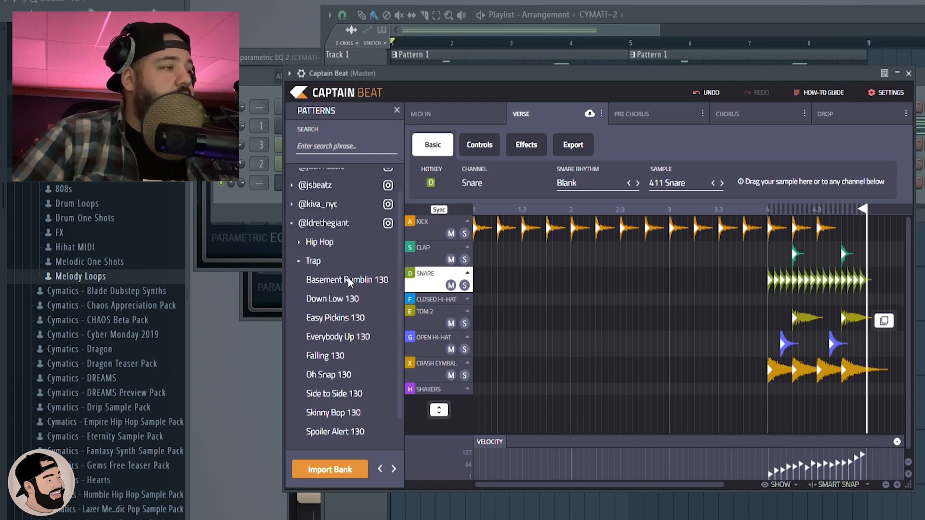
{"action": "left_click", "coordinate": [347, 279]}
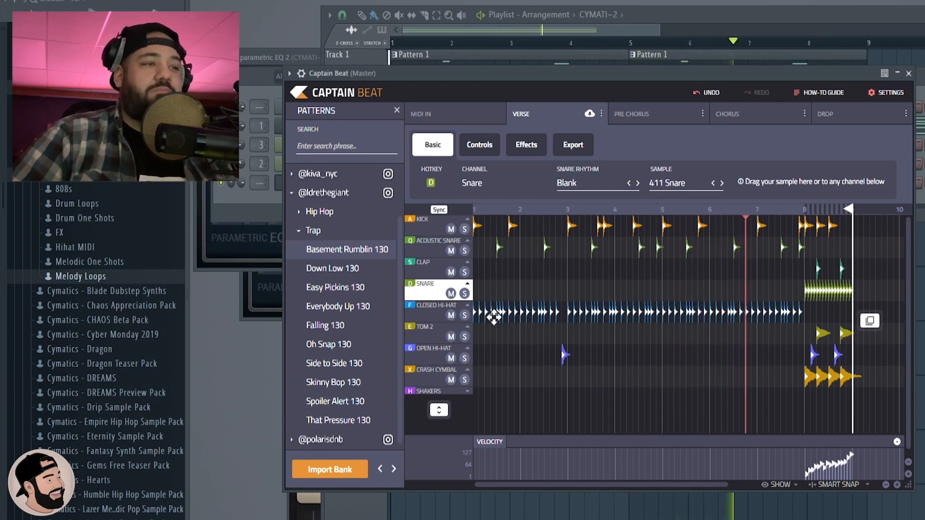
{"action": "key", "text": "space"}
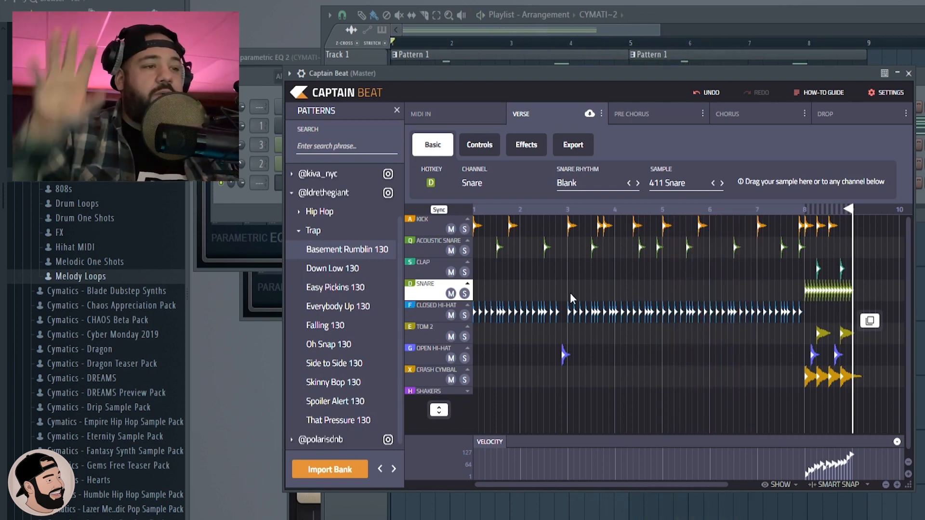
- Audition the Easy Pickins 130, Everybody Up 130 and Falling 130 patterns, and load Oh Snap 130 as the drum pattern
{"action": "left_click", "coordinate": [335, 287]}
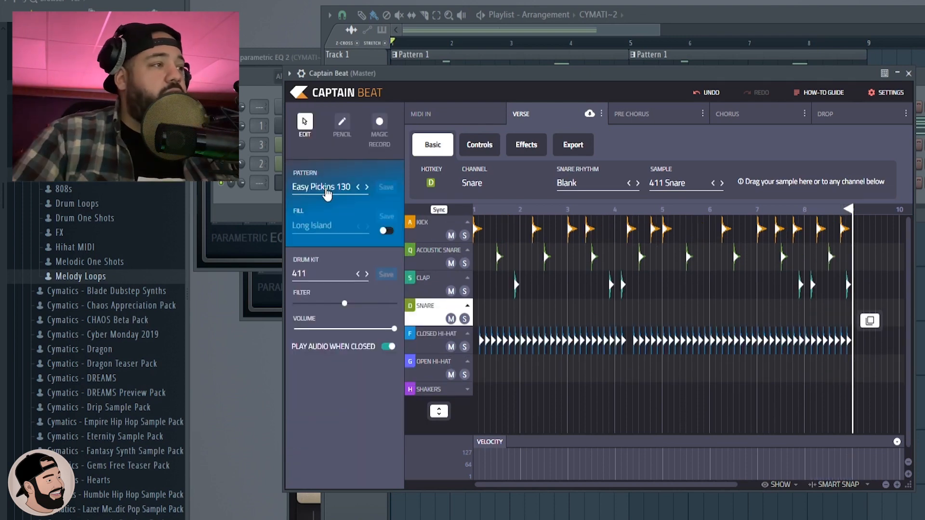
{"action": "left_click", "coordinate": [326, 187]}
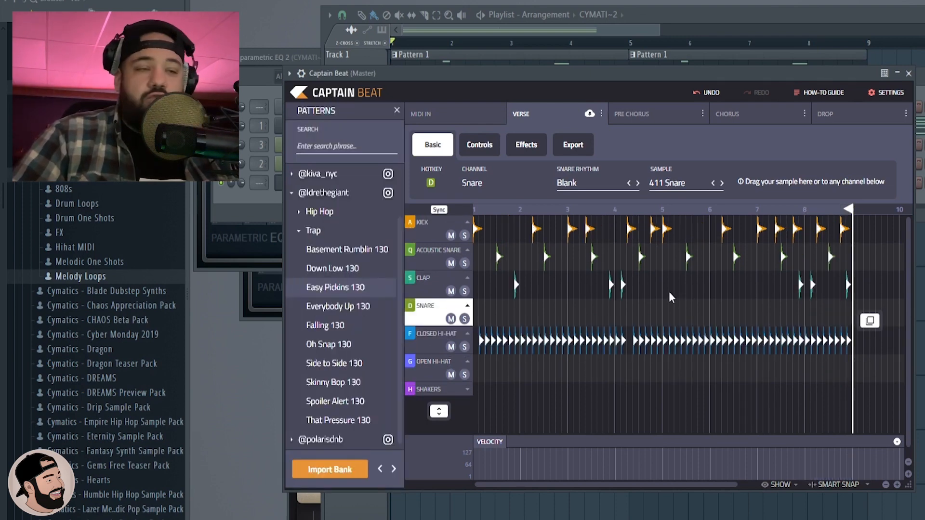
{"action": "left_click", "coordinate": [339, 309]}
{"action": "left_click", "coordinate": [332, 325]}
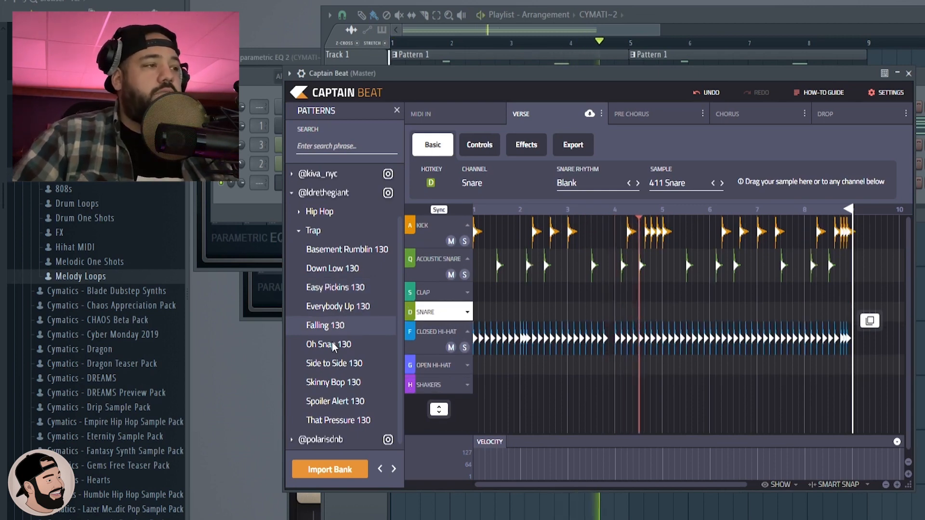
{"action": "left_click", "coordinate": [333, 345]}
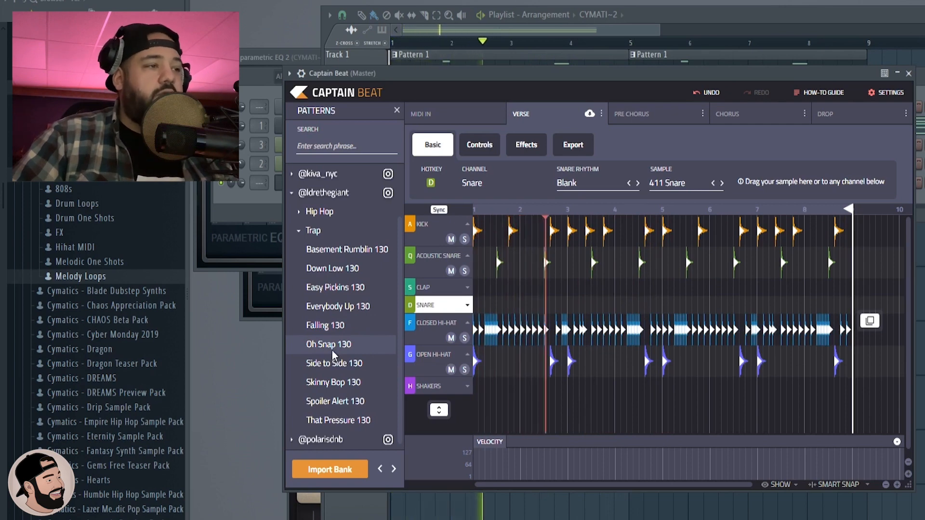
{"action": "left_click", "coordinate": [440, 268]}
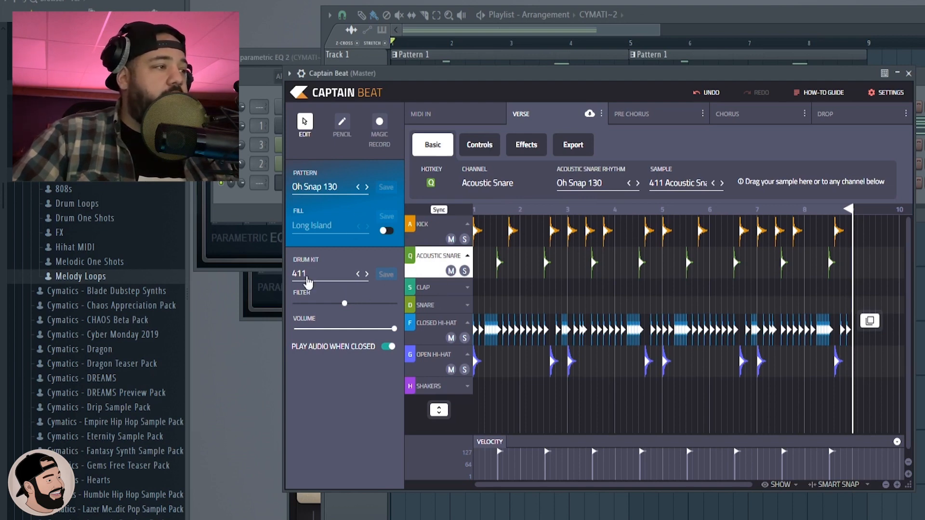
- Audition the XXX and Sweet drum kits from Classic Favorites and load Trappy Kit for the pattern
{"action": "left_click", "coordinate": [314, 279]}
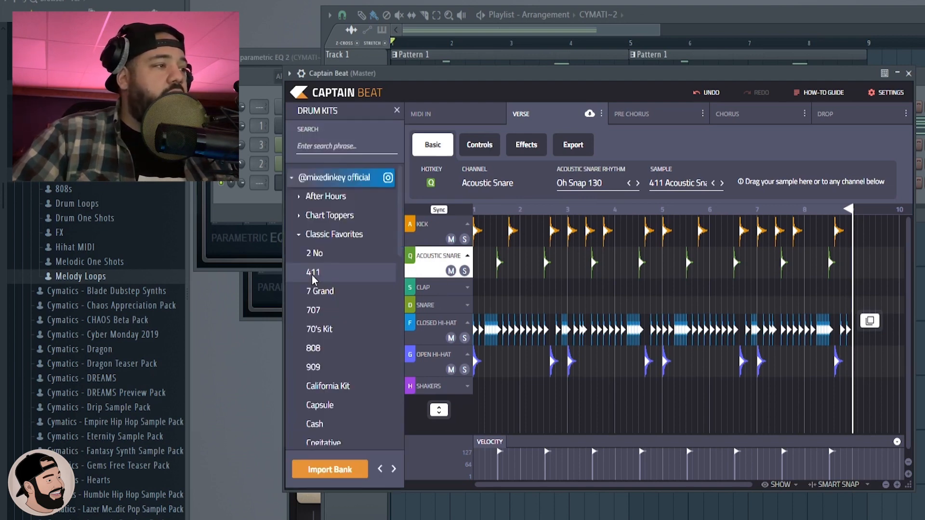
{"action": "scroll", "coordinate": [315, 235], "scroll_direction": "down", "scroll_amount": 10}
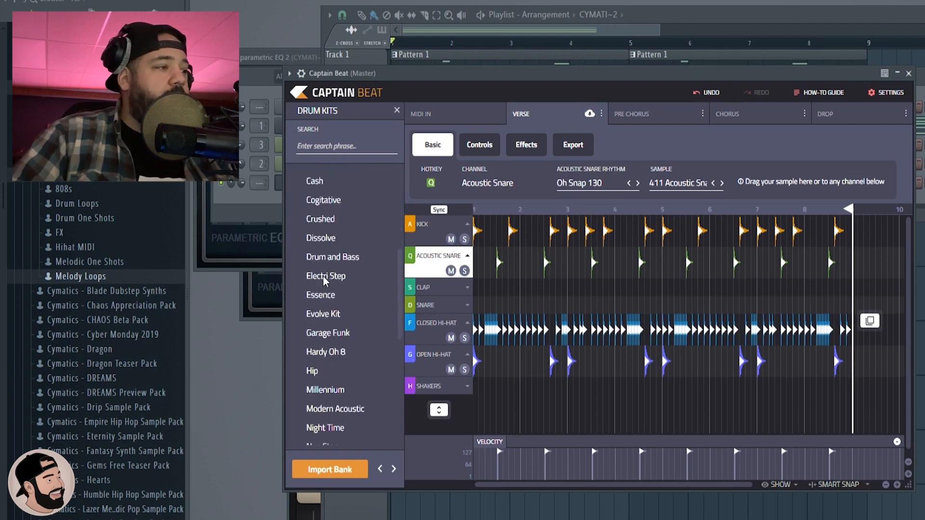
{"action": "scroll", "coordinate": [327, 320], "scroll_direction": "up", "scroll_amount": 3}
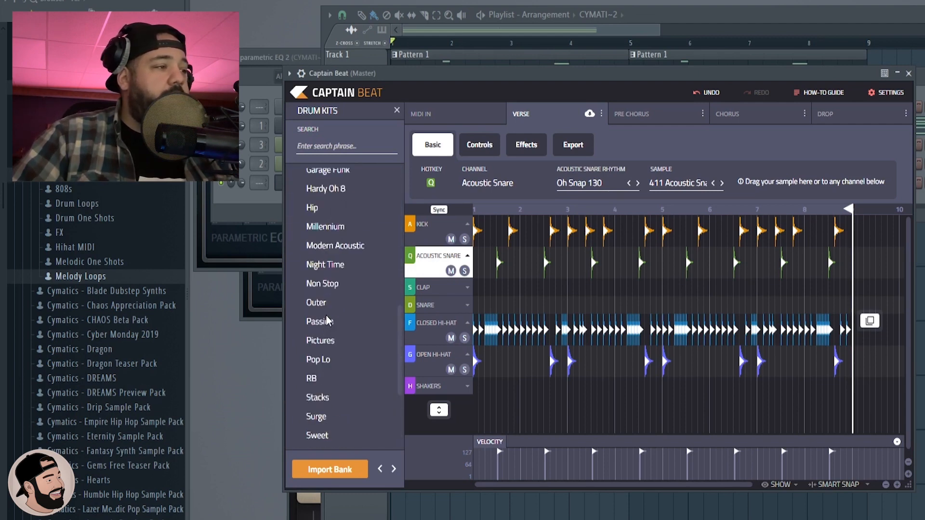
{"action": "scroll", "coordinate": [325, 320], "scroll_direction": "down", "scroll_amount": 3}
{"action": "left_click", "coordinate": [319, 360]}
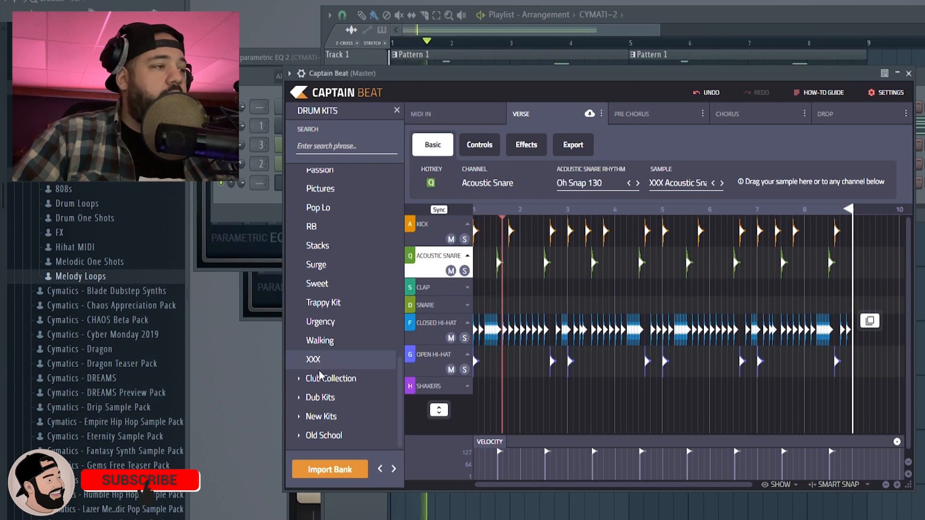
{"action": "left_click", "coordinate": [323, 287]}
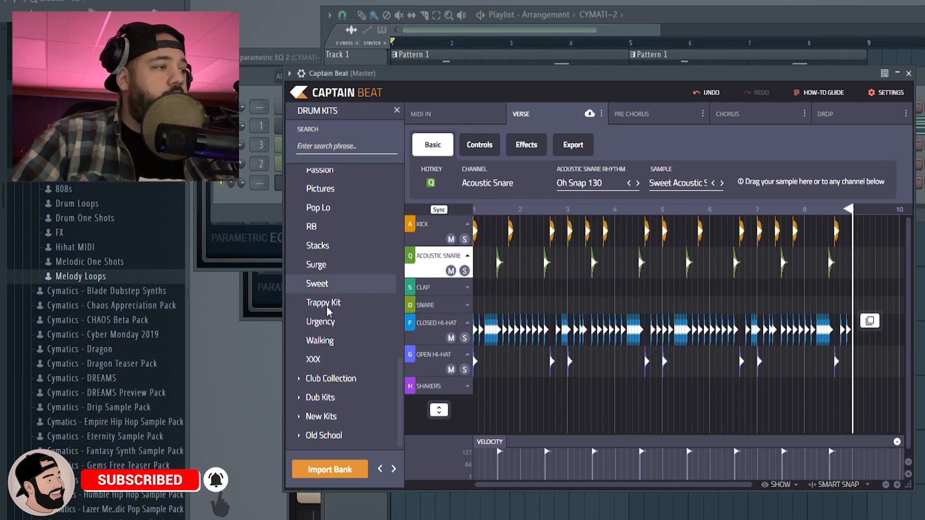
{"action": "left_click", "coordinate": [330, 308]}
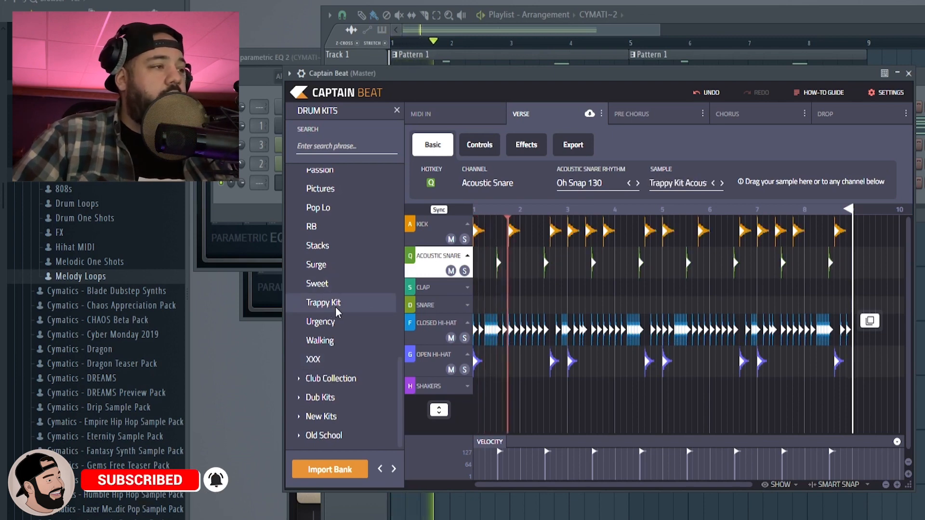
{"action": "scroll", "coordinate": [316, 337], "scroll_direction": "up", "scroll_amount": 3}
{"action": "scroll", "coordinate": [314, 326], "scroll_direction": "up", "scroll_amount": 7}
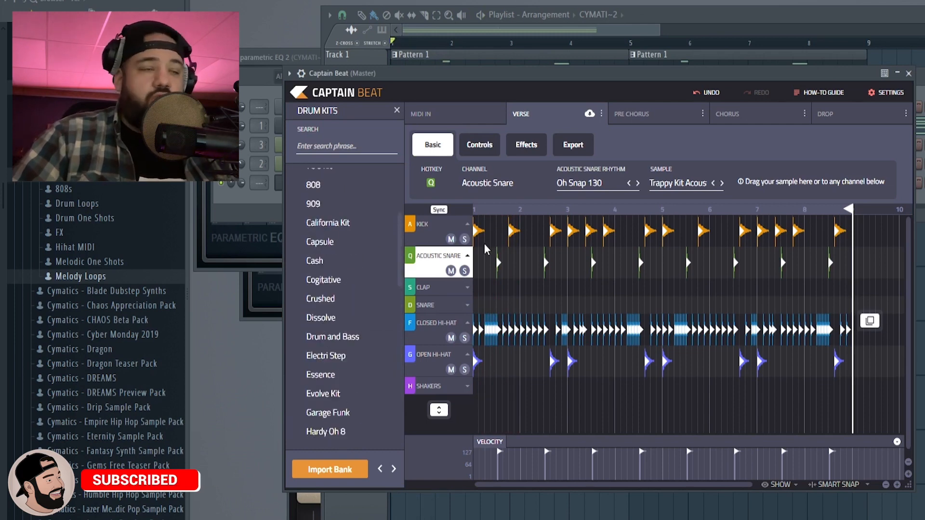
- Vary the note velocities of the closed hi-hat channel, including the opening roll and the hits near bar 8
{"action": "left_click", "coordinate": [488, 184]}
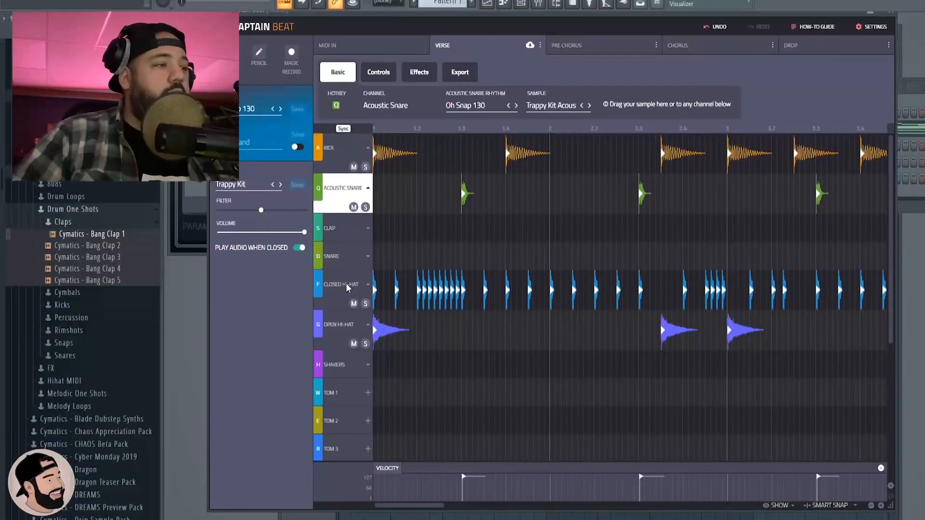
{"action": "left_click", "coordinate": [346, 284]}
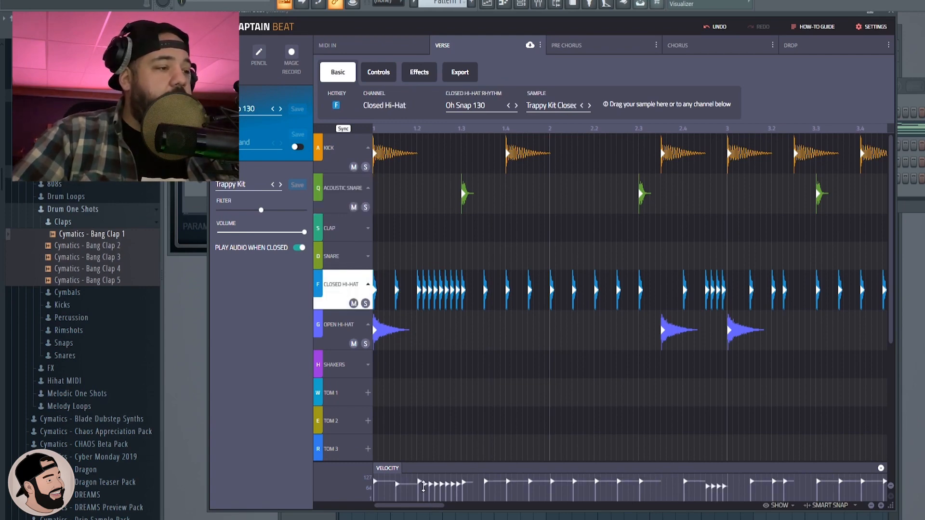
{"action": "left_click_drag", "start_coordinate": [426, 484], "coordinate": [426, 492]}
{"action": "left_click_drag", "start_coordinate": [426, 492], "coordinate": [425, 487]}
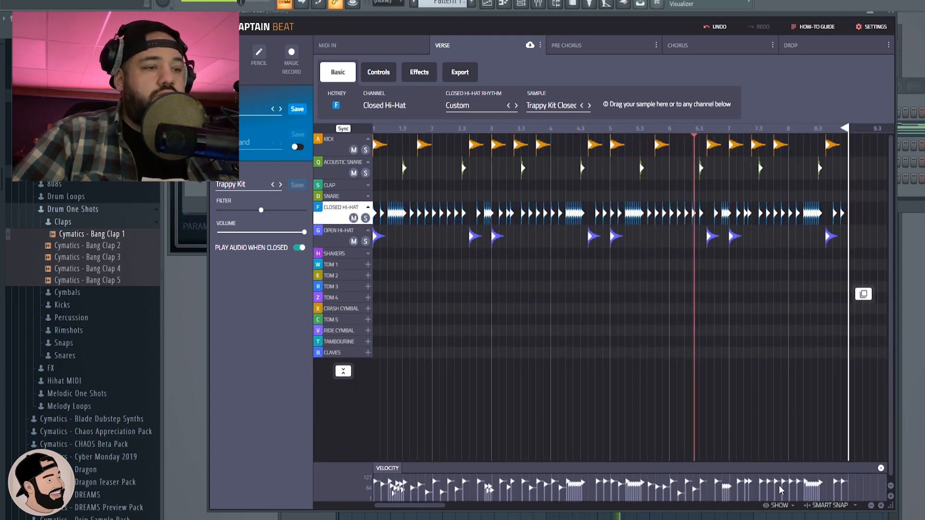
{"action": "left_click_drag", "start_coordinate": [768, 482], "coordinate": [784, 485]}
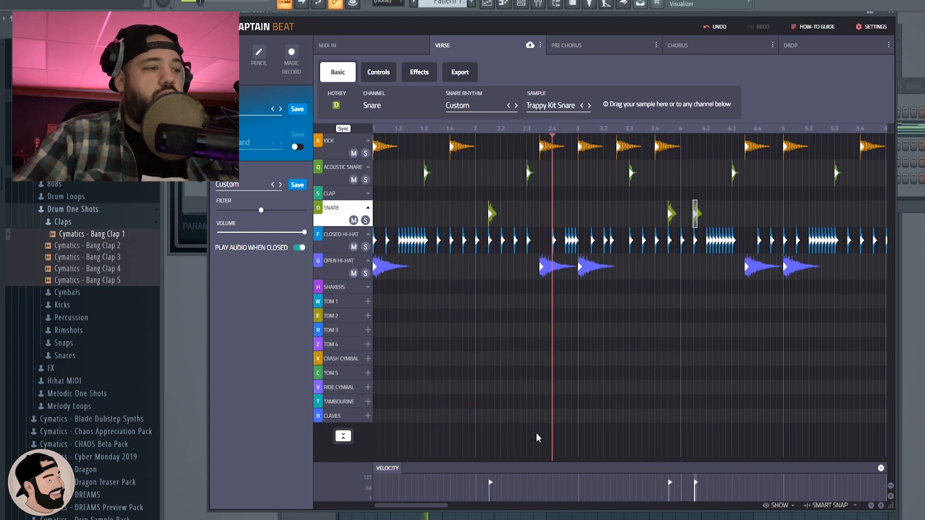
- Export the channel MIDI of the kick, acoustic snare, snare, closed hi-hat and open hi-hat into the channel rack as separate channels
{"action": "left_click_drag", "start_coordinate": [449, 502], "coordinate": [428, 496]}
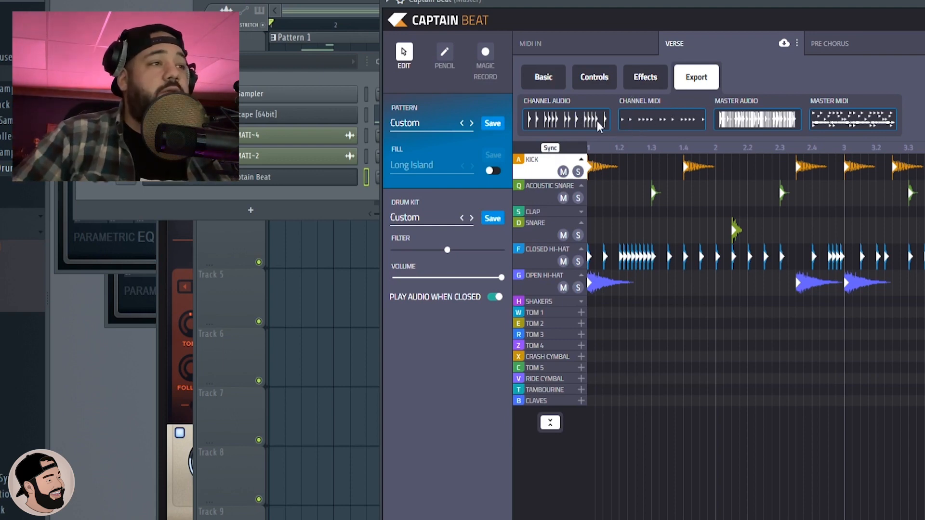
{"action": "left_click_drag", "start_coordinate": [679, 127], "coordinate": [262, 207]}
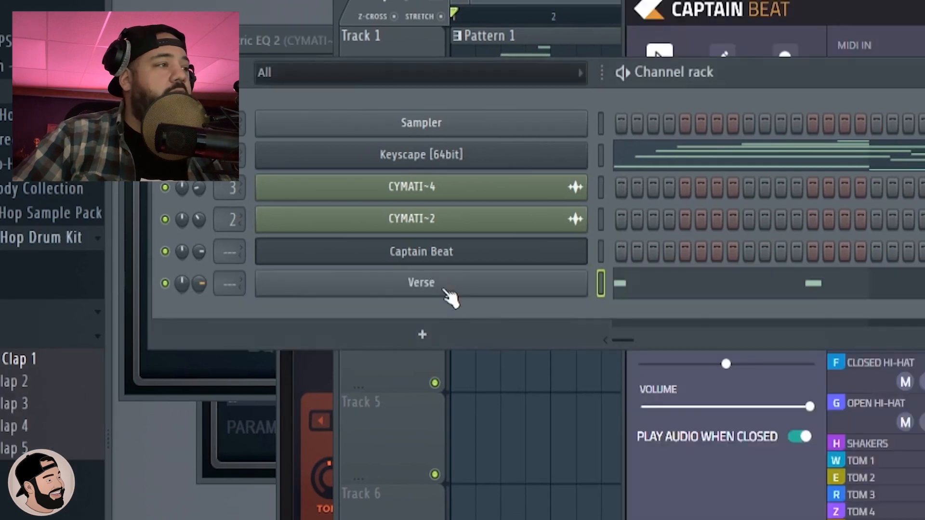
{"action": "left_click_drag", "start_coordinate": [695, 28], "coordinate": [717, 29]}
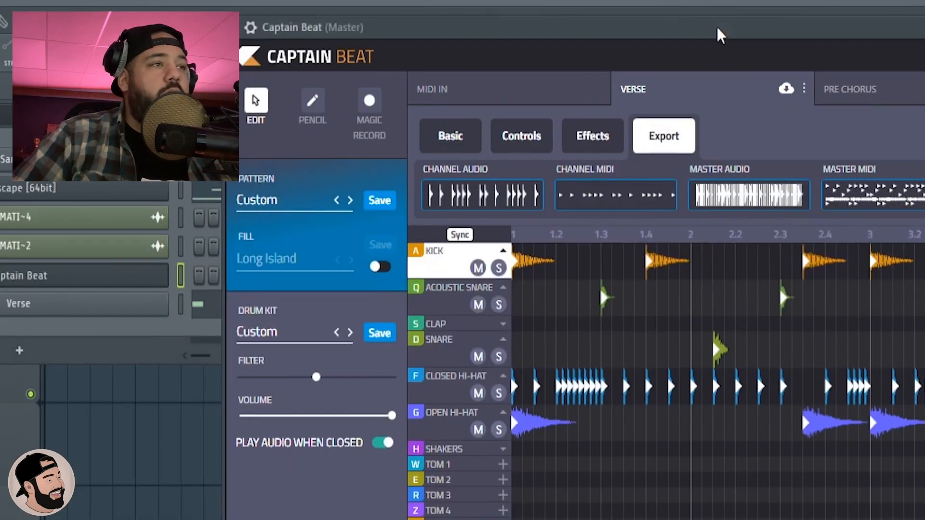
{"action": "left_click_drag", "start_coordinate": [536, 212], "coordinate": [309, 226]}
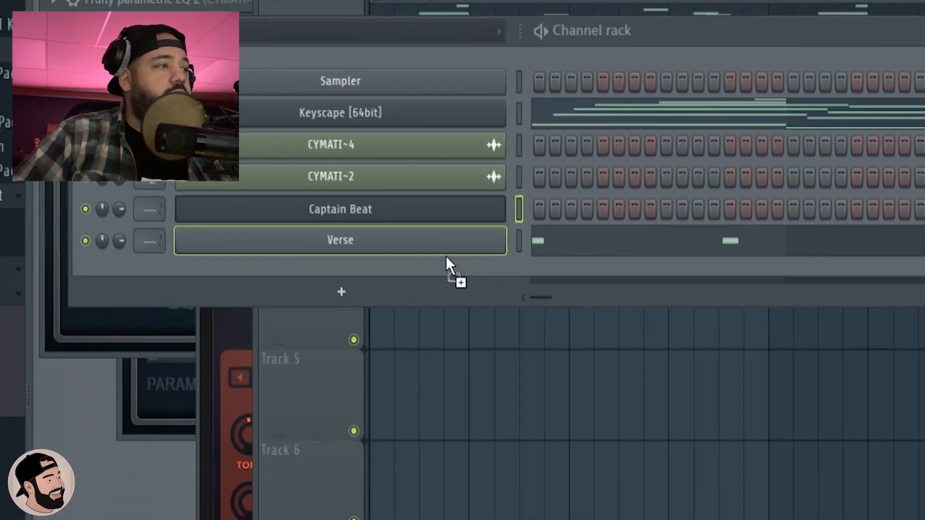
{"action": "left_click_drag", "start_coordinate": [351, 267], "coordinate": [351, 268]}
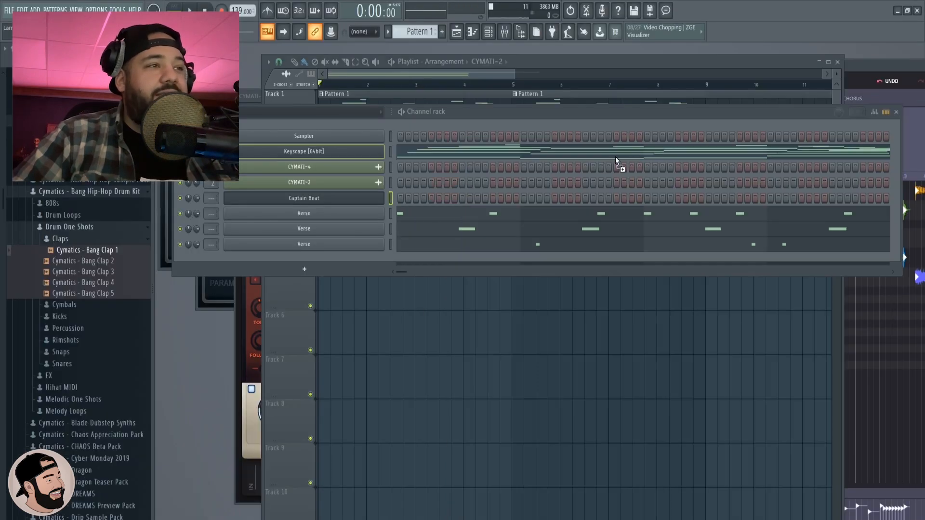
{"action": "left_click_drag", "start_coordinate": [616, 159], "coordinate": [319, 254]}
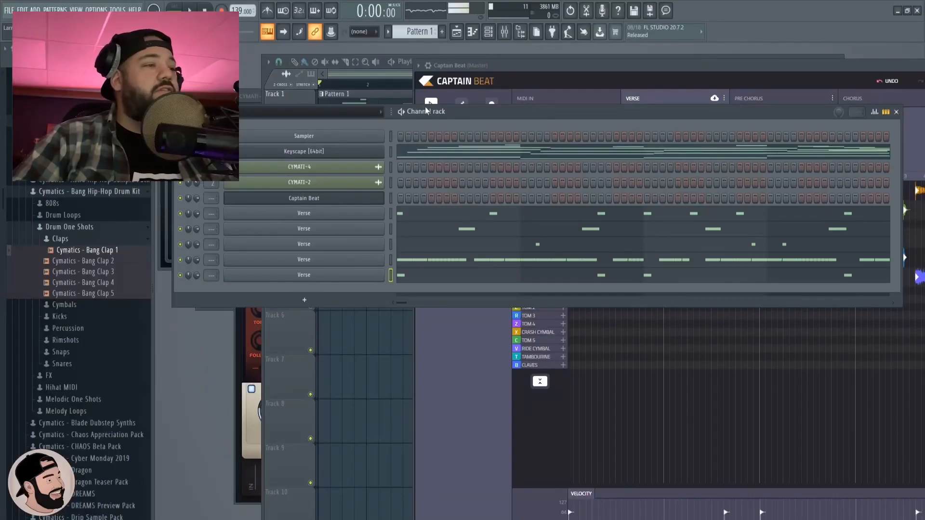
{"action": "left_click_drag", "start_coordinate": [556, 117], "coordinate": [547, 117]}
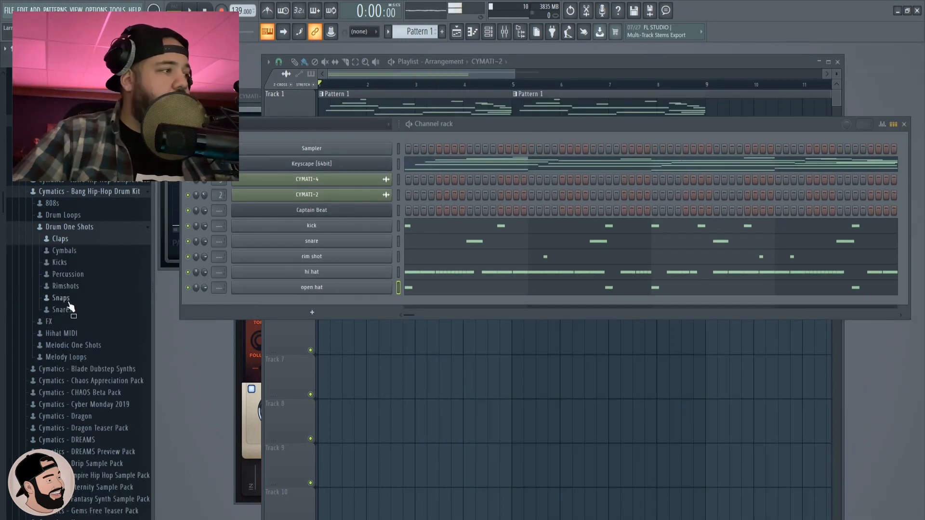
- Audition Cymatics - Bang Rimshot 1 and 2 from the Rimshots folder and load Rimshot 2 onto the snare channel
{"action": "left_click", "coordinate": [65, 286]}
{"action": "left_click", "coordinate": [77, 298]}
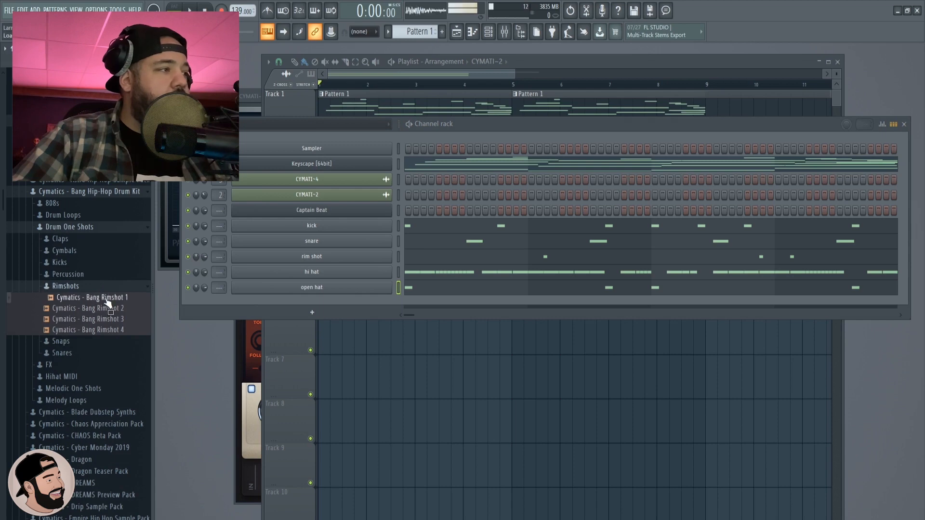
{"action": "left_click", "coordinate": [106, 310]}
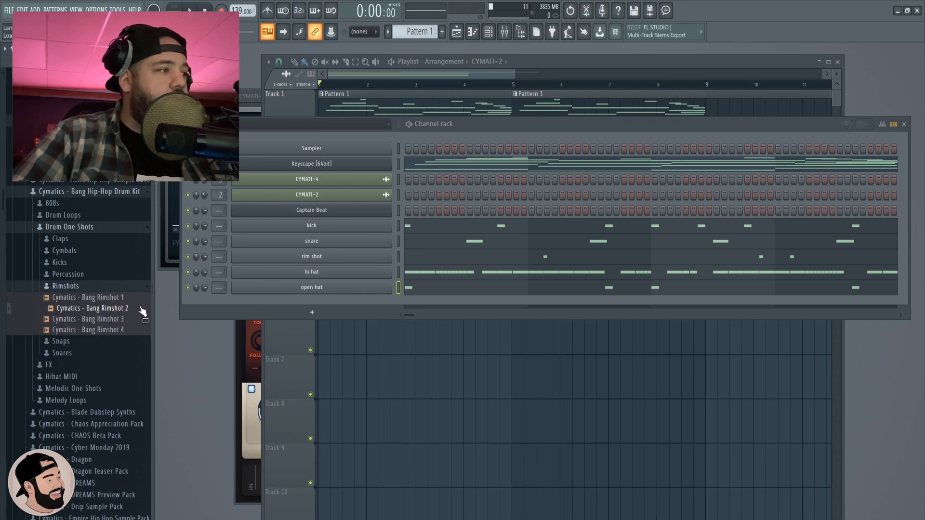
{"action": "left_click_drag", "start_coordinate": [124, 312], "coordinate": [330, 242]}
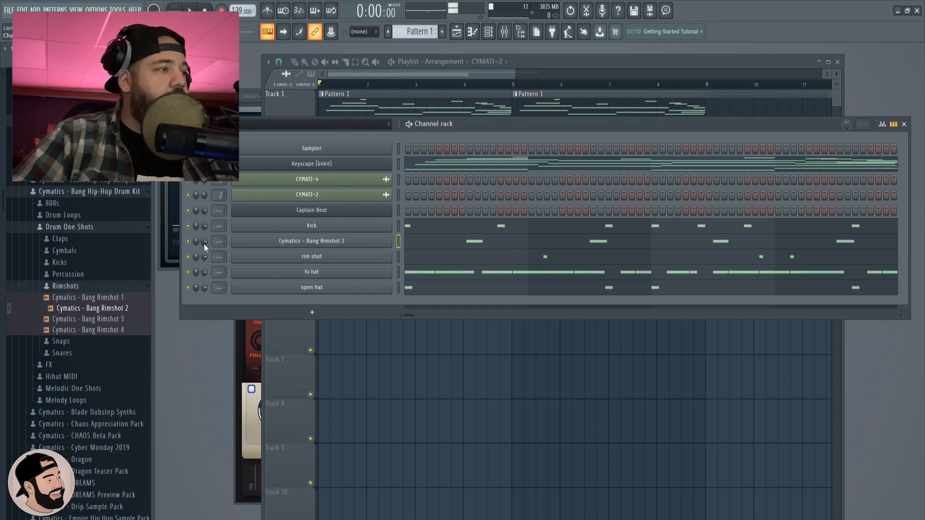
- Load Cymatics - Bang Kick 1 - C onto the kick channel and Cymatics - Bang Percussion 3 onto the rim shot channel
{"action": "left_click", "coordinate": [59, 262]}
{"action": "left_click", "coordinate": [105, 273]}
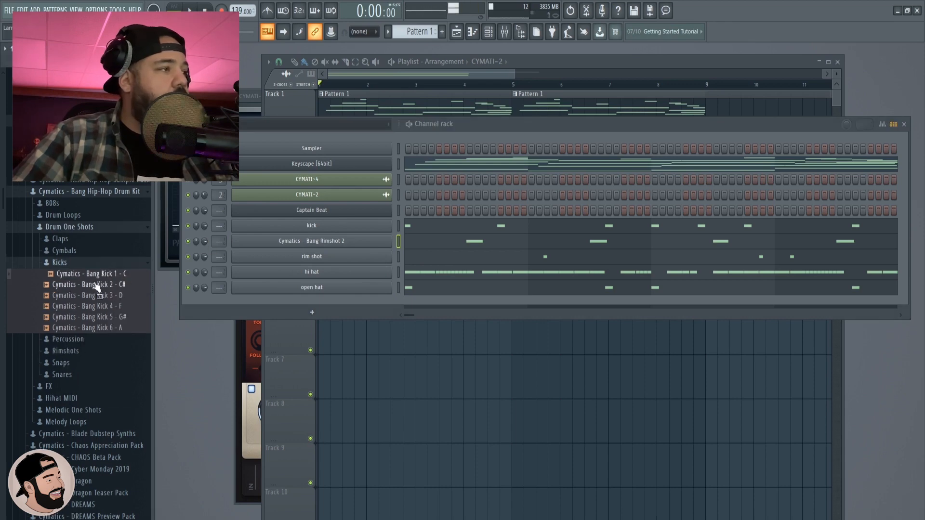
{"action": "left_click_drag", "start_coordinate": [99, 279], "coordinate": [318, 226]}
{"action": "left_click", "coordinate": [68, 338]}
{"action": "left_click", "coordinate": [114, 308]}
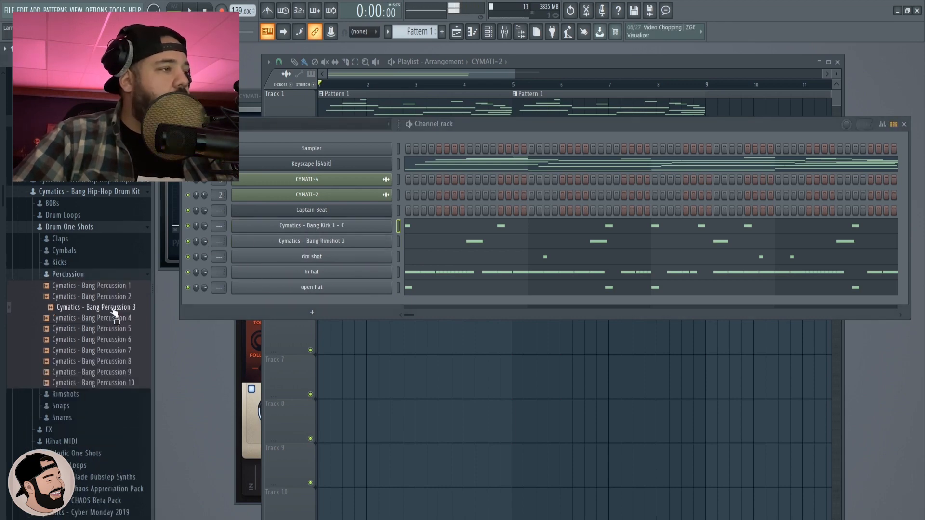
{"action": "left_click_drag", "start_coordinate": [107, 314], "coordinate": [310, 256]}
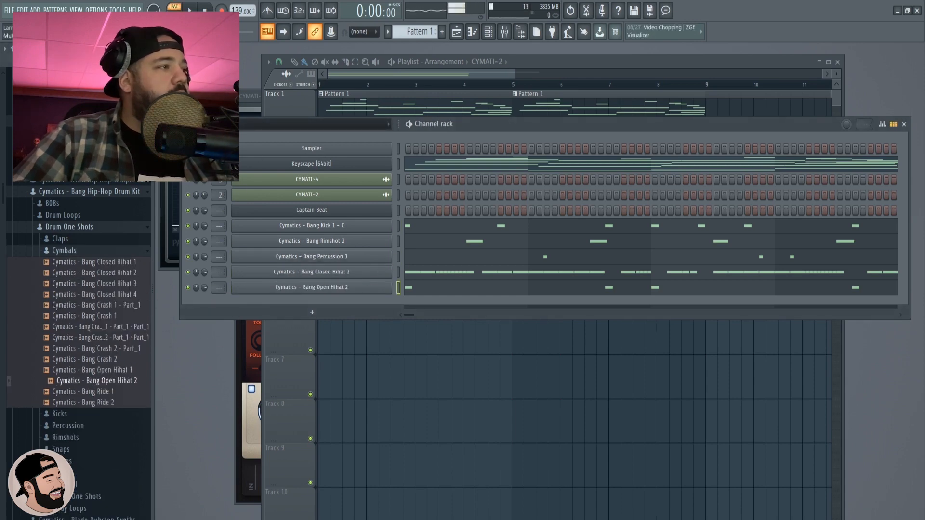
- Check the sample settings of the Cymatics - Bang Kick 1 - C channel while the pattern plays, and close them
{"action": "left_click", "coordinate": [533, 113]}
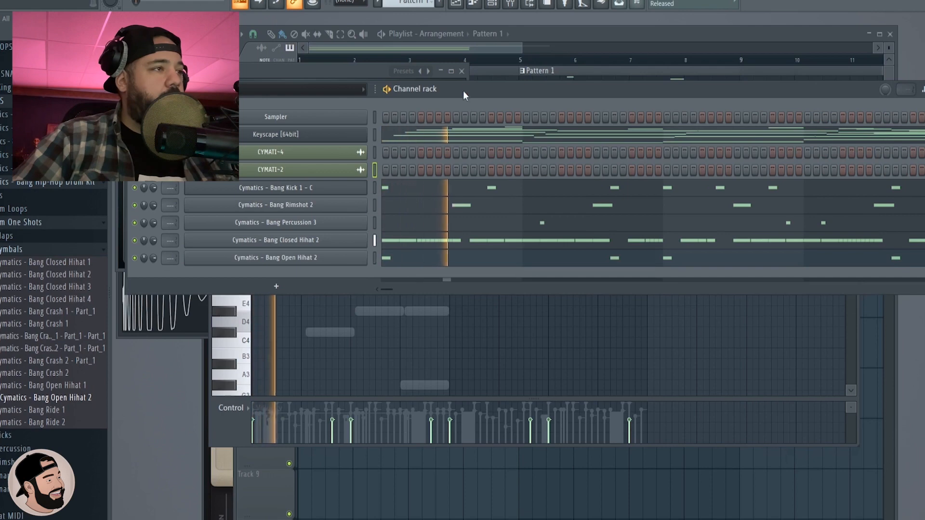
{"action": "left_click", "coordinate": [308, 192]}
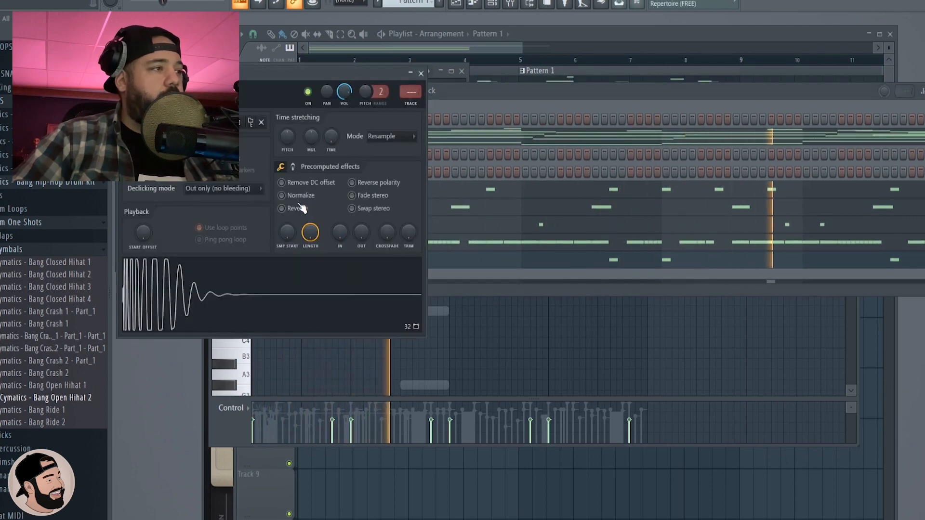
{"action": "left_click", "coordinate": [422, 72]}
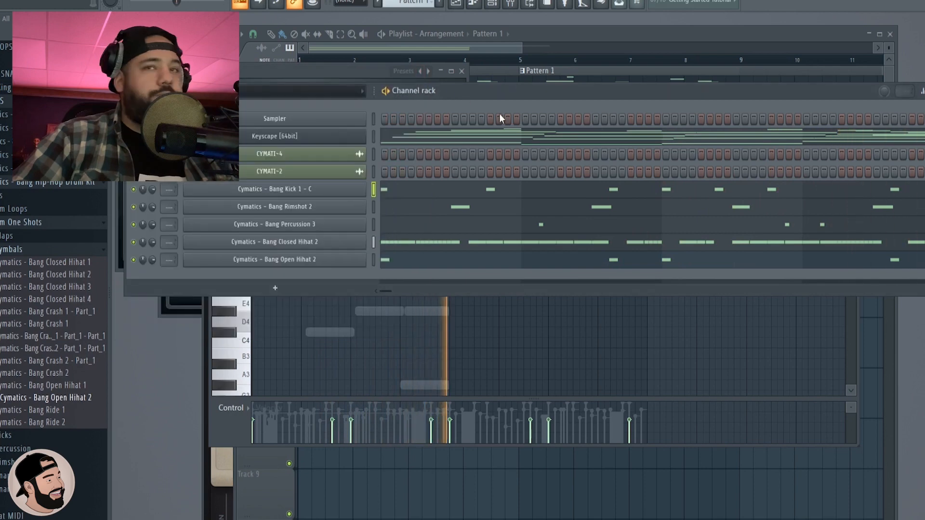